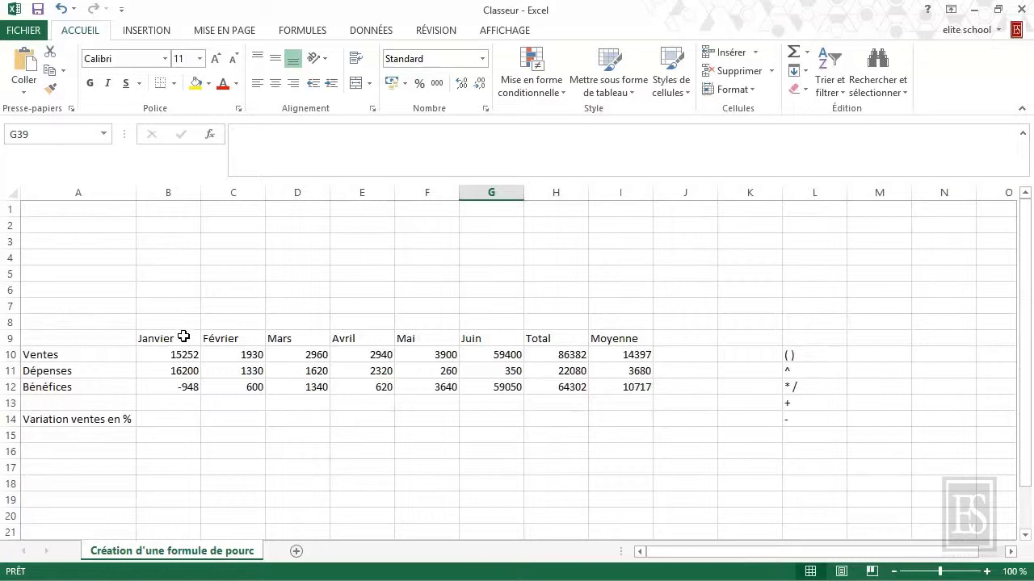
- Point out the Janvier and Février headings and compare their sales, with January at 15252
left_click(183, 338)
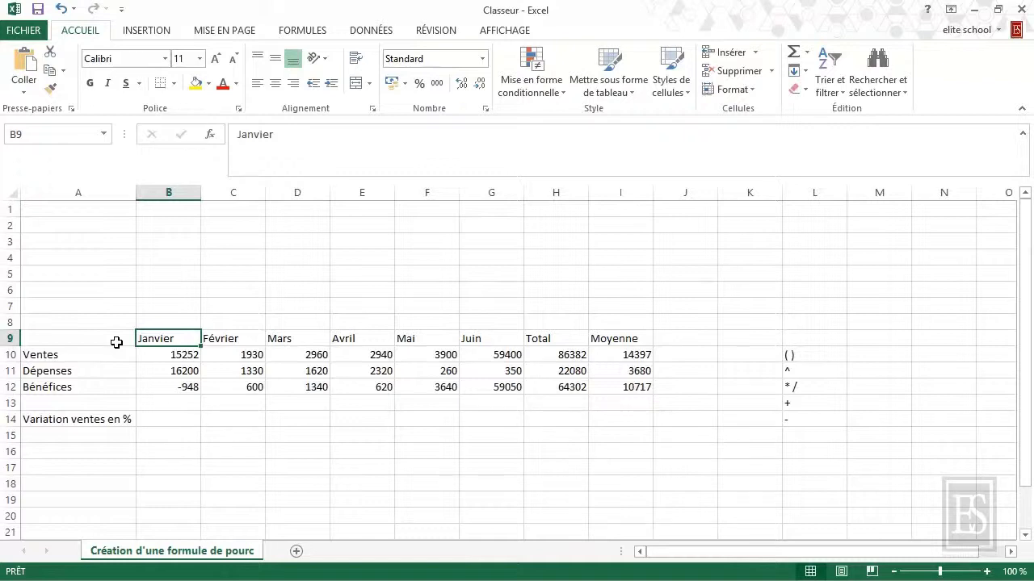
left_click(258, 340)
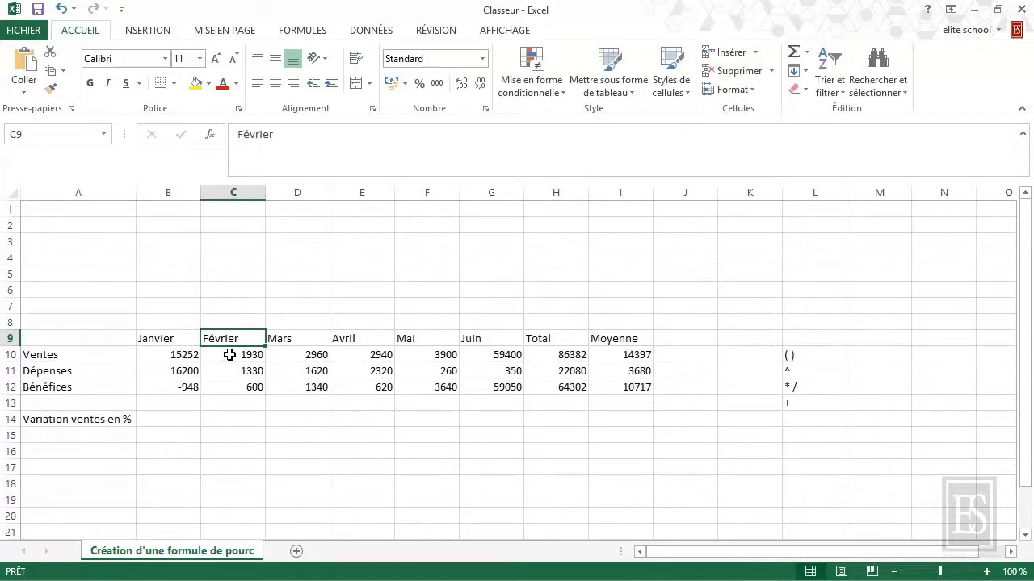
left_click_drag(229, 355, 166, 356)
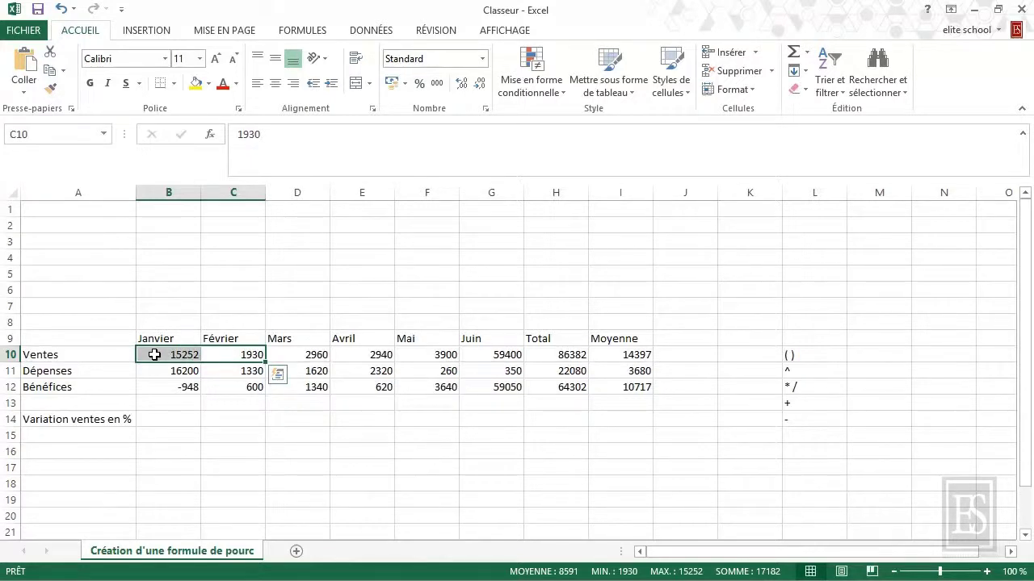
left_click(155, 354)
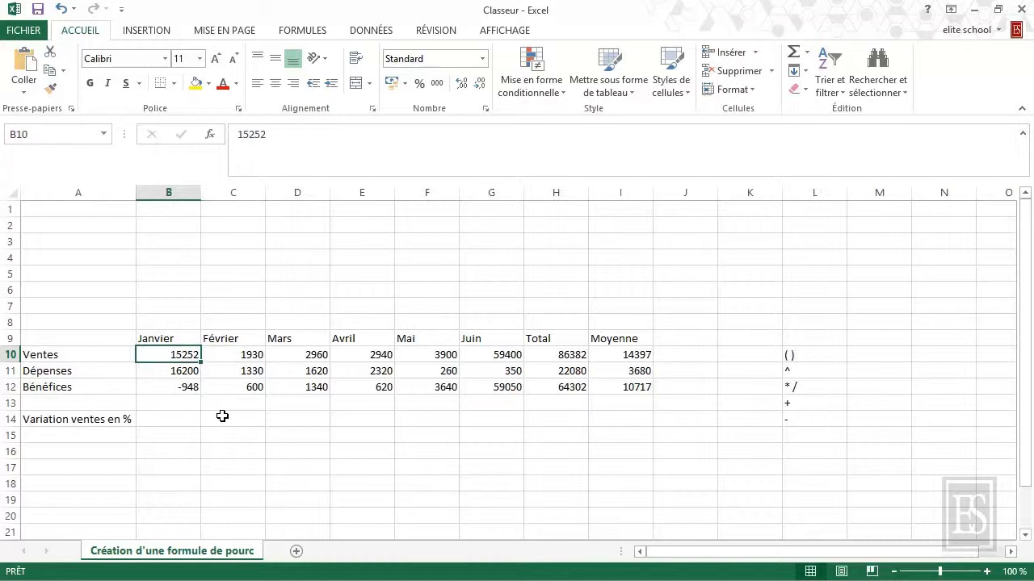
- Enter =C10-B10/B10 in C14 as the Février sales variation, giving 1929
left_click(222, 416)
type("=")
left_click(242, 353)
type("-")
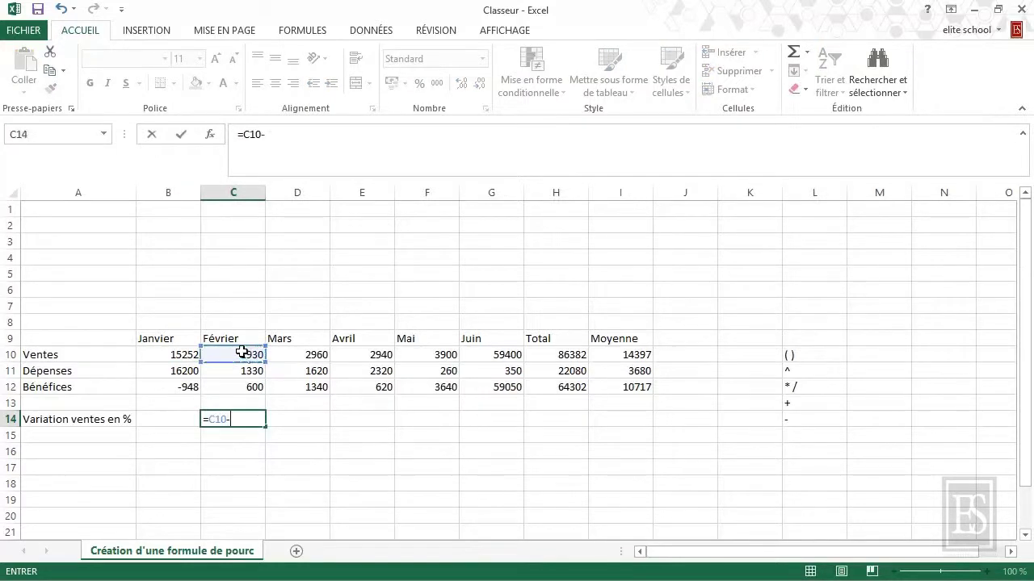
left_click(151, 355)
type("/")
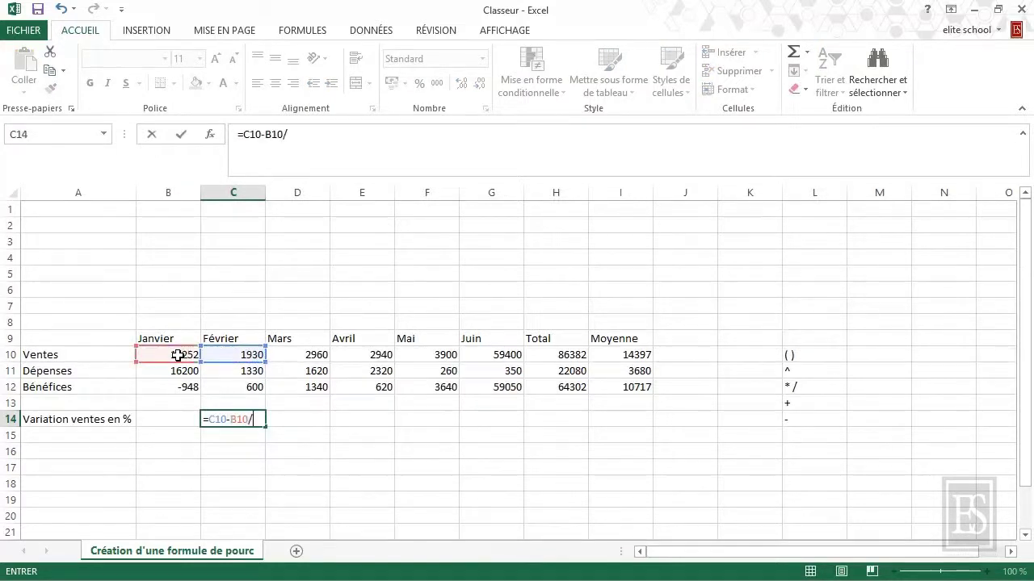
left_click(178, 355)
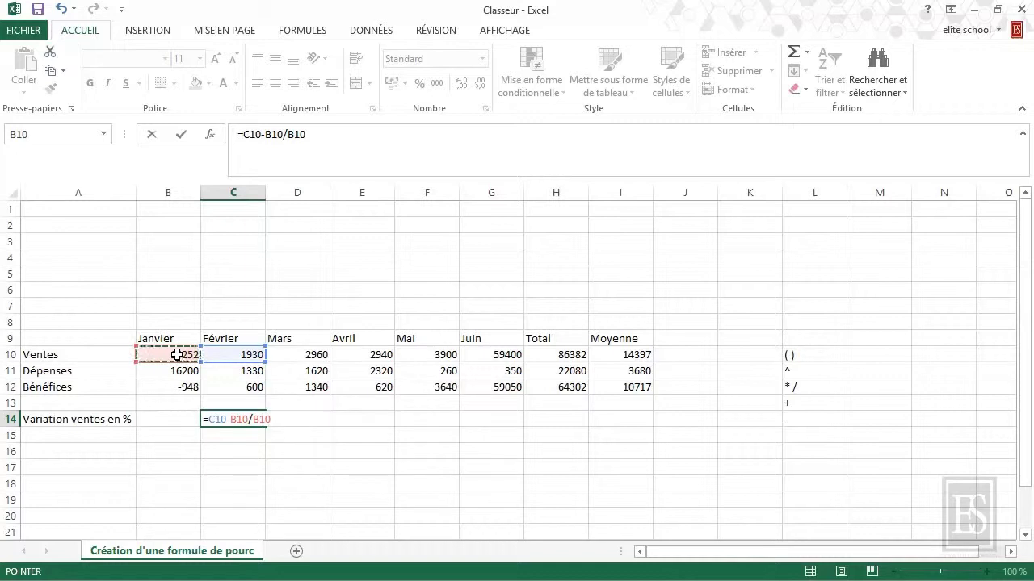
key("Return")
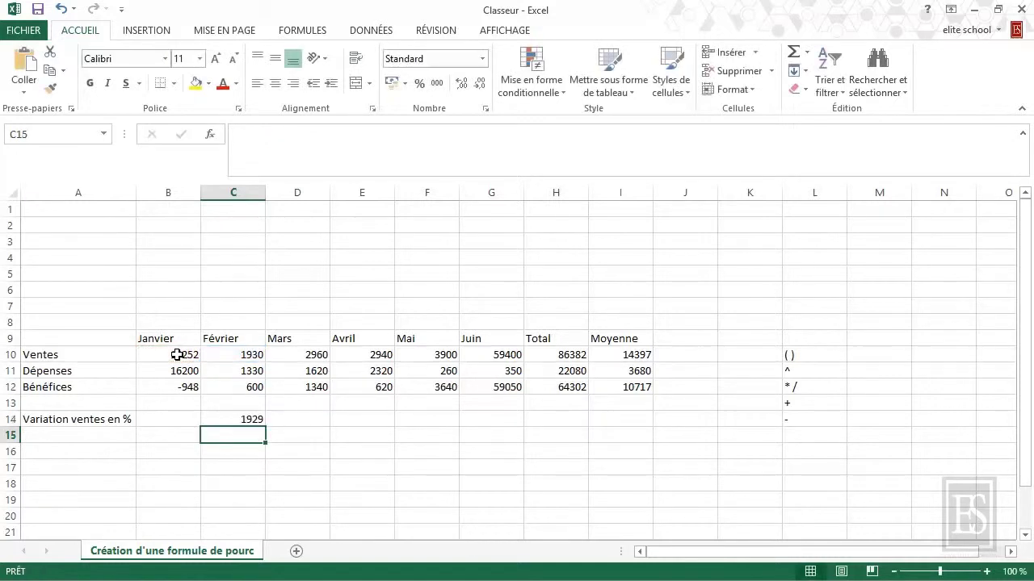
left_click(220, 418)
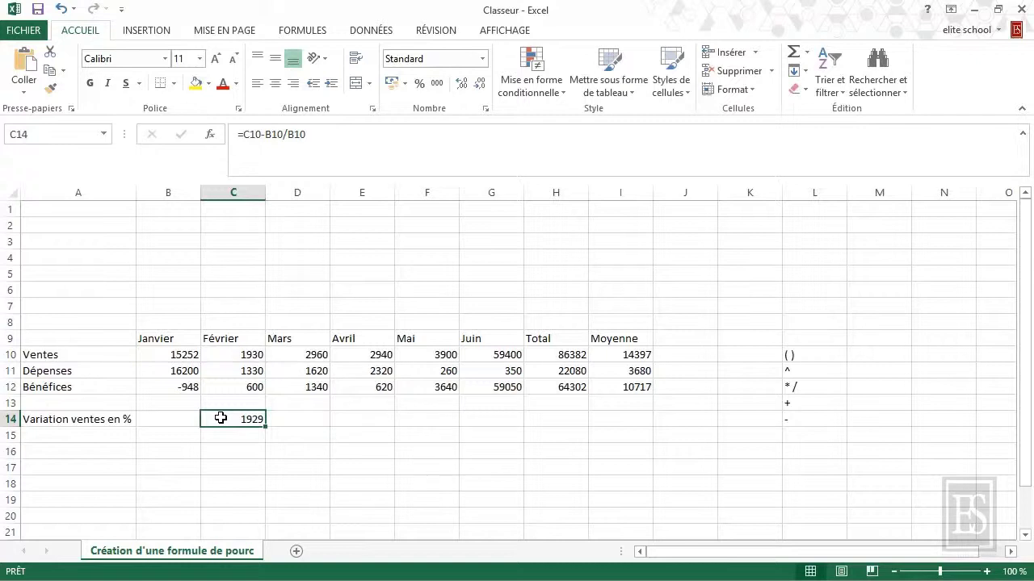
double_click(221, 418)
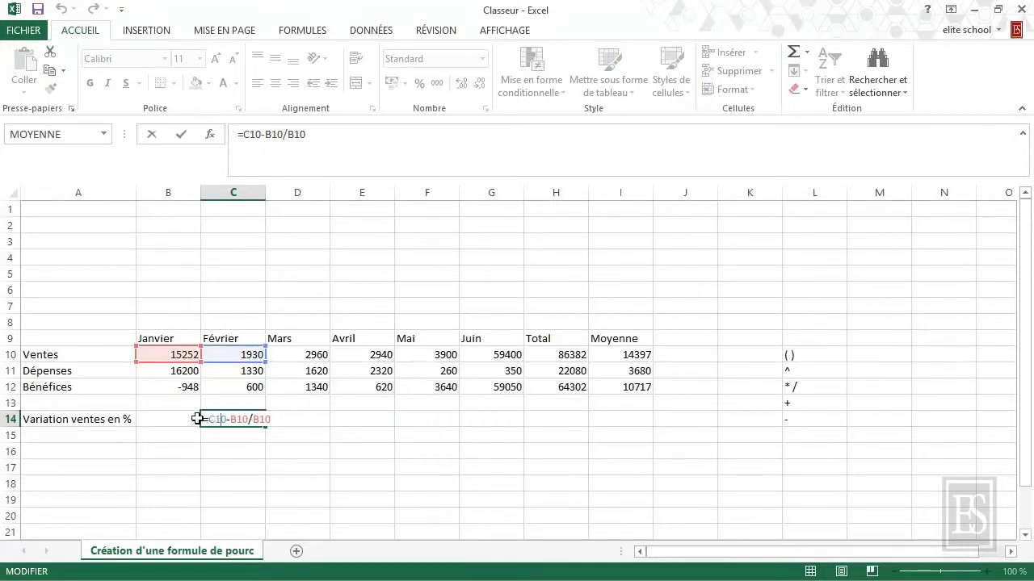
mouse_move(249, 419)
left_mouse_down()
mouse_move(210, 413)
mouse_move(271, 420)
left_mouse_up()
double_click(261, 419)
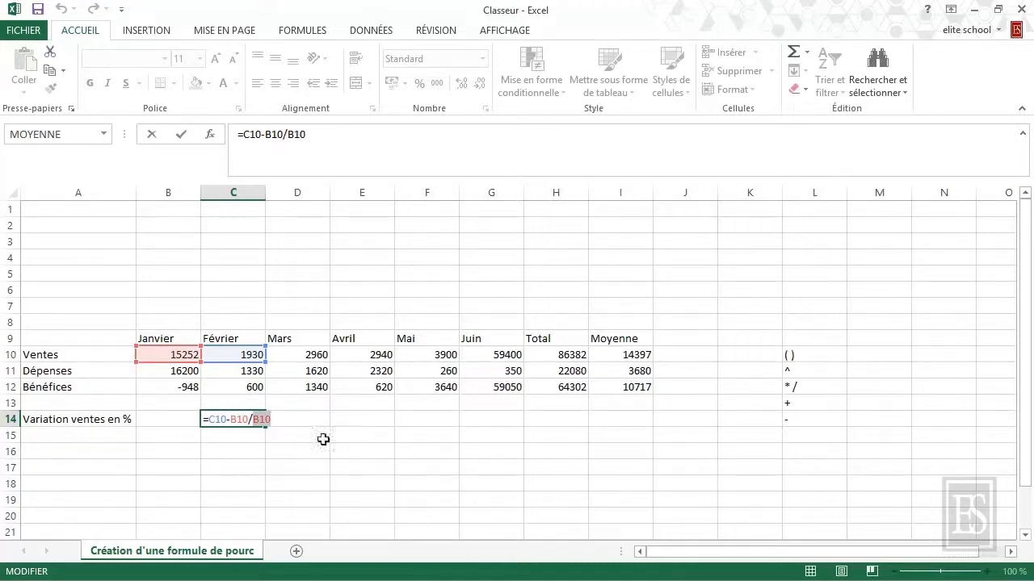
mouse_move(231, 419)
left_mouse_down()
mouse_move(271, 418)
mouse_move(220, 419)
left_mouse_up()
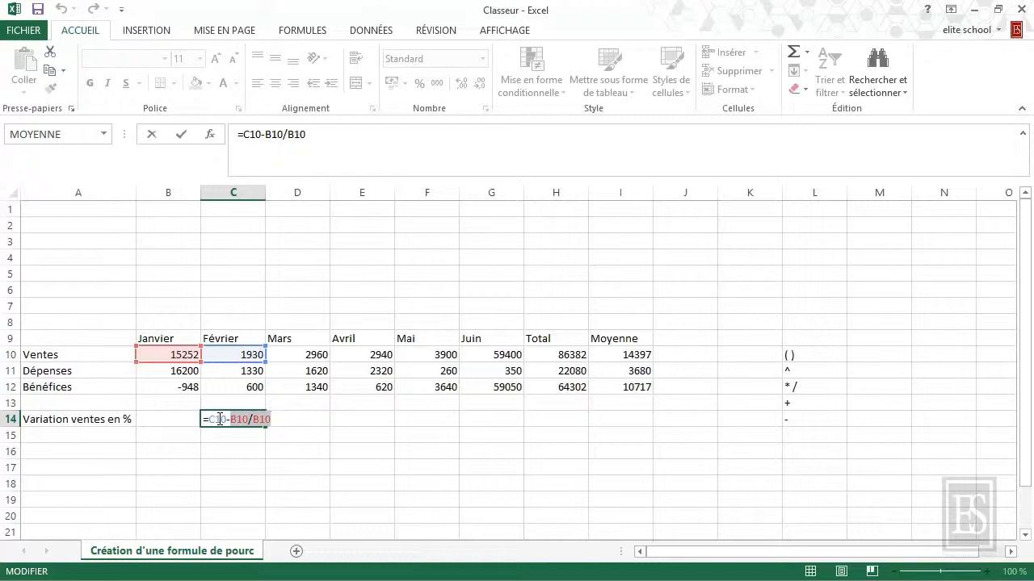
left_click_drag(220, 420, 211, 419)
left_click(230, 418)
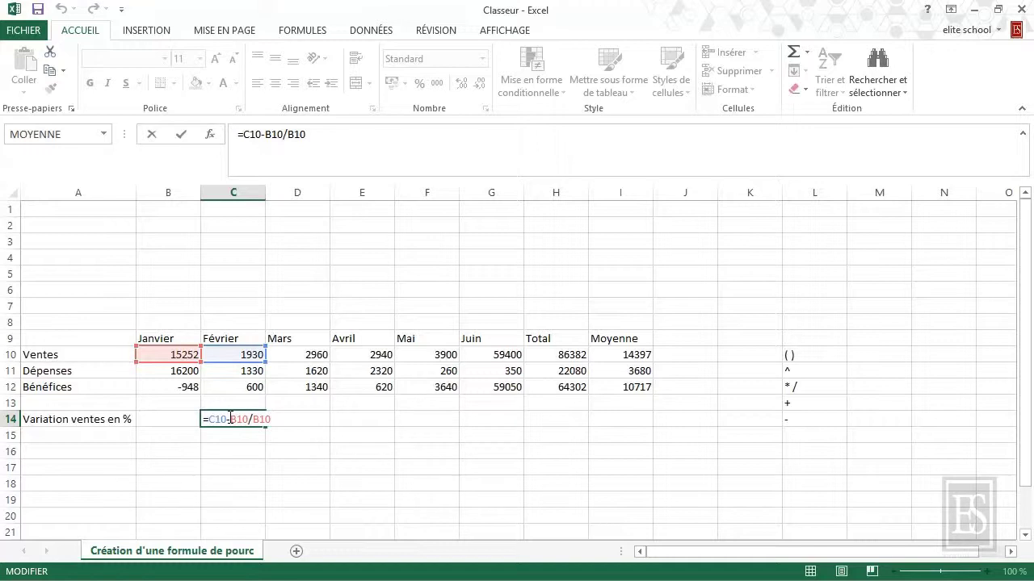
left_click_drag(248, 419, 212, 418)
- Bracket the subtraction so C14 reads =(C10-B10)/B10, giving -0,87345922
left_click(209, 419)
type("(")
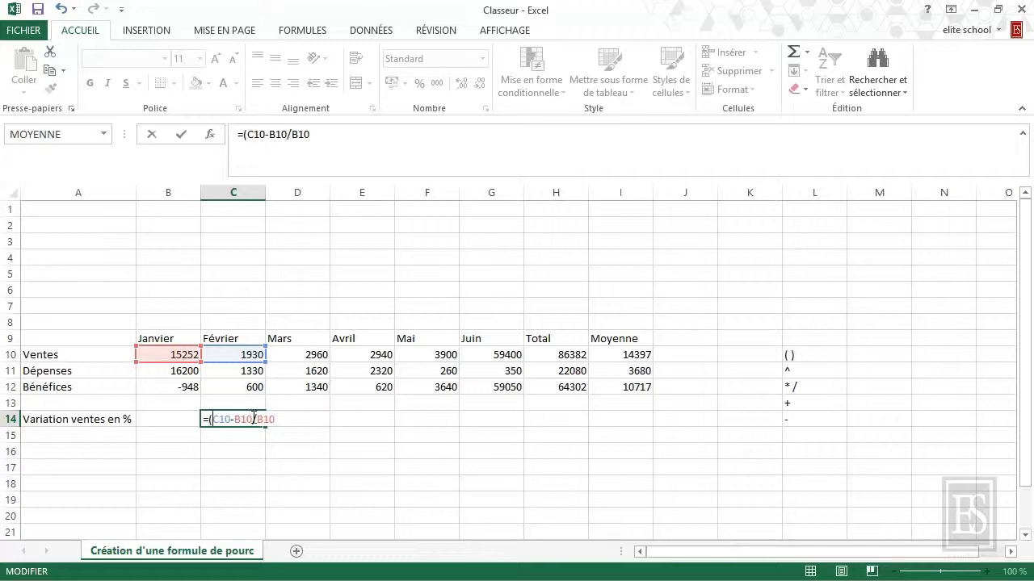
left_click(253, 419)
type(")")
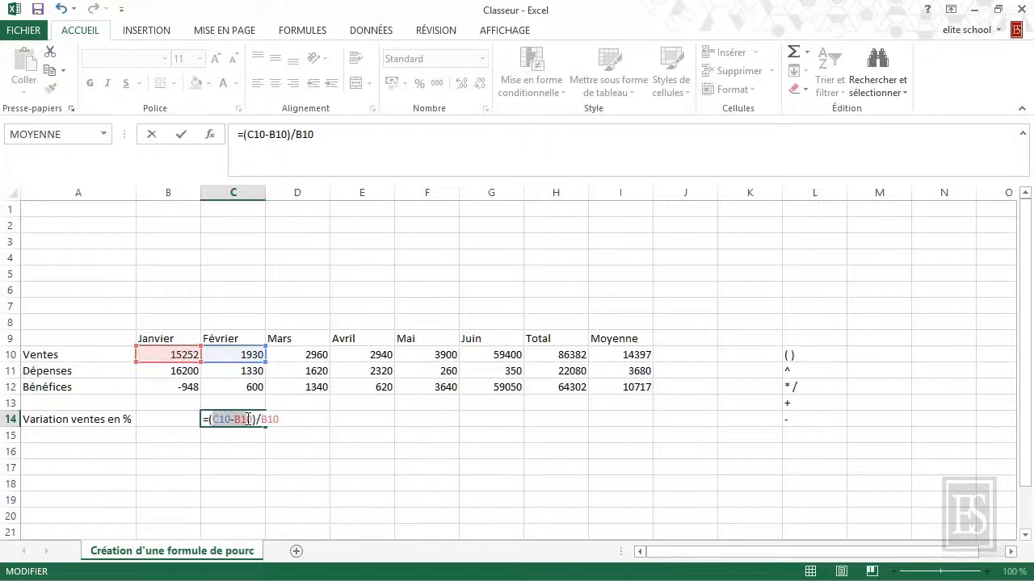
left_click_drag(214, 420, 280, 420)
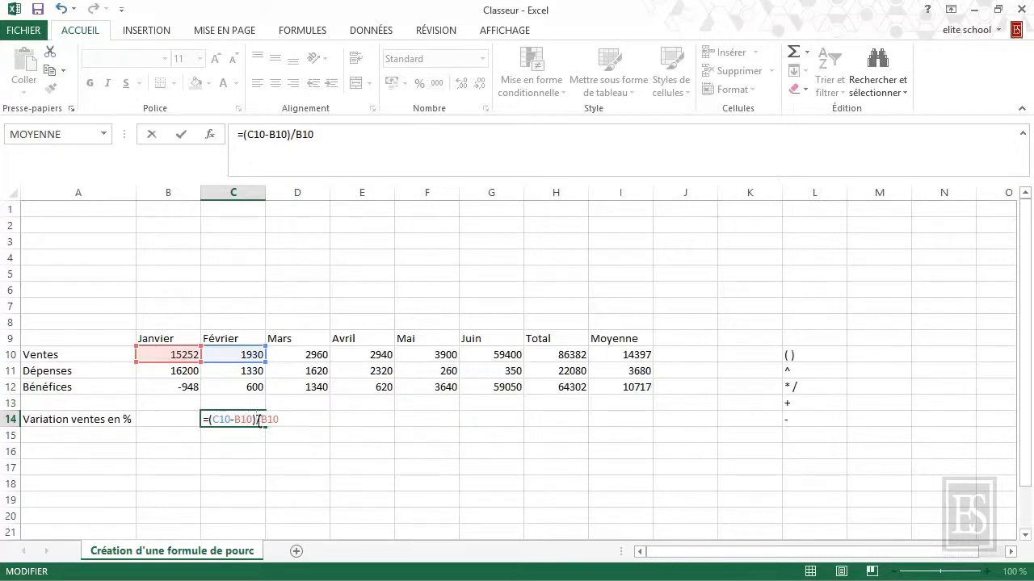
key("Return")
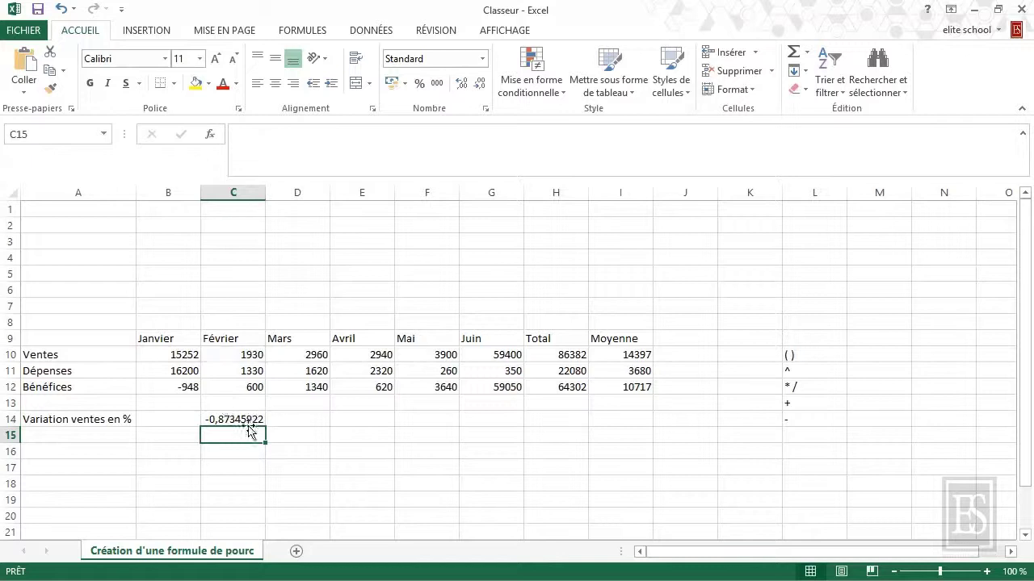
- Apply Percentage Style to C14 so the February variation shows -87%
left_click(215, 421)
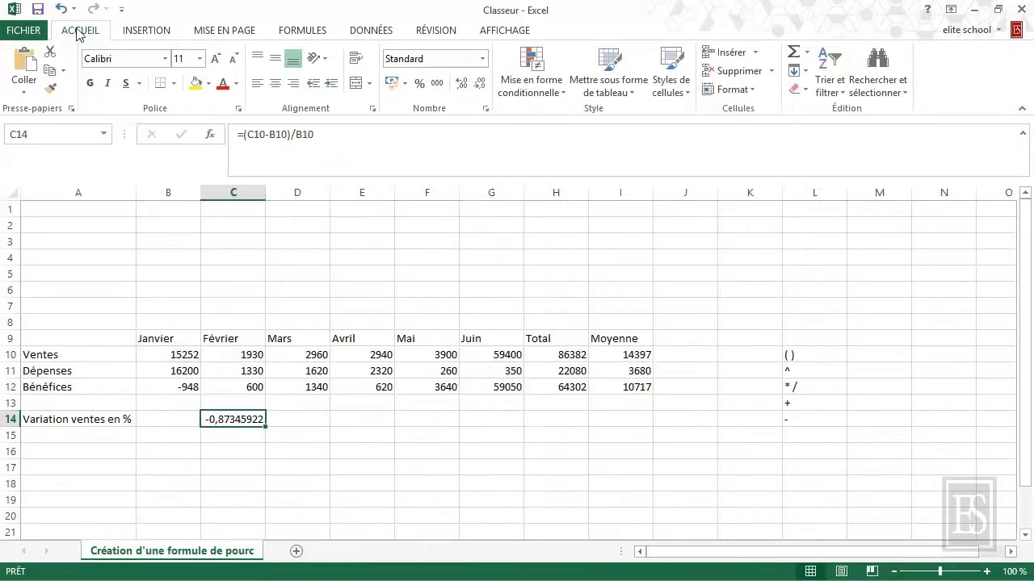
left_click(422, 84)
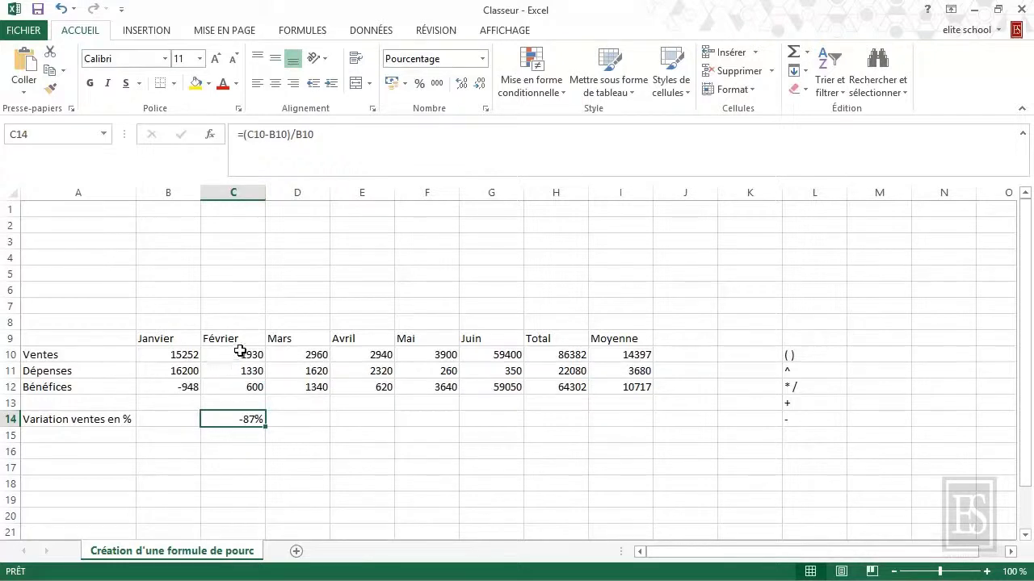
left_click_drag(238, 353, 173, 353)
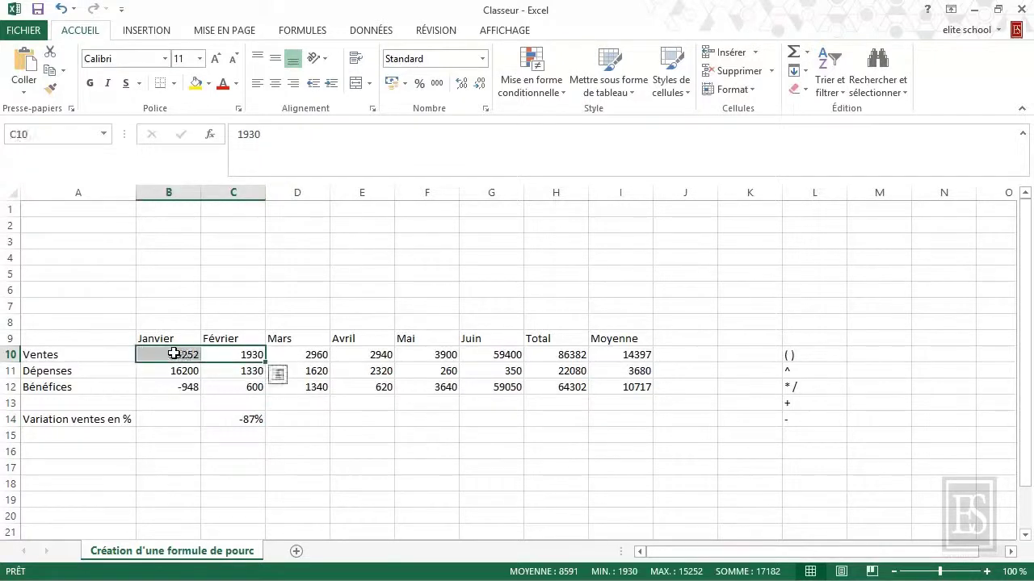
- Fill the C14 formula across to G14, showing 53%, -1%, 33% and 1423%
left_click(295, 420)
left_click_drag(282, 356, 244, 355)
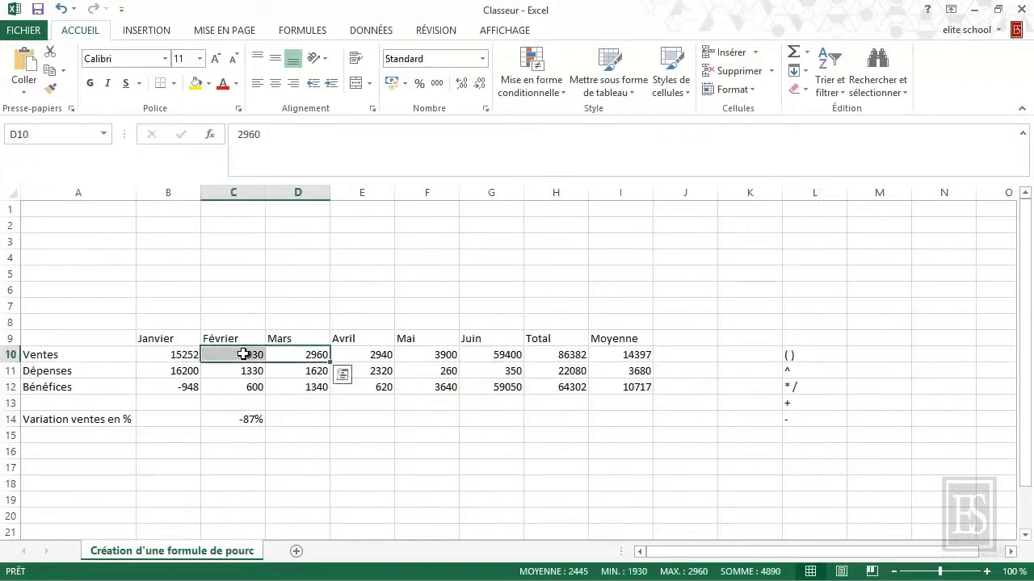
left_click(256, 421)
left_click_drag(264, 425, 505, 420)
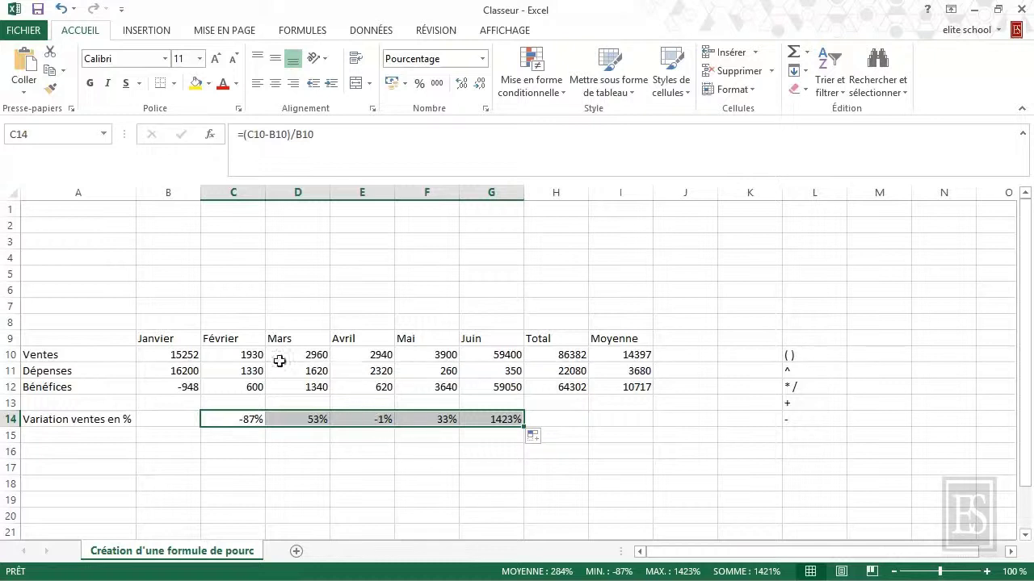
left_click(574, 422)
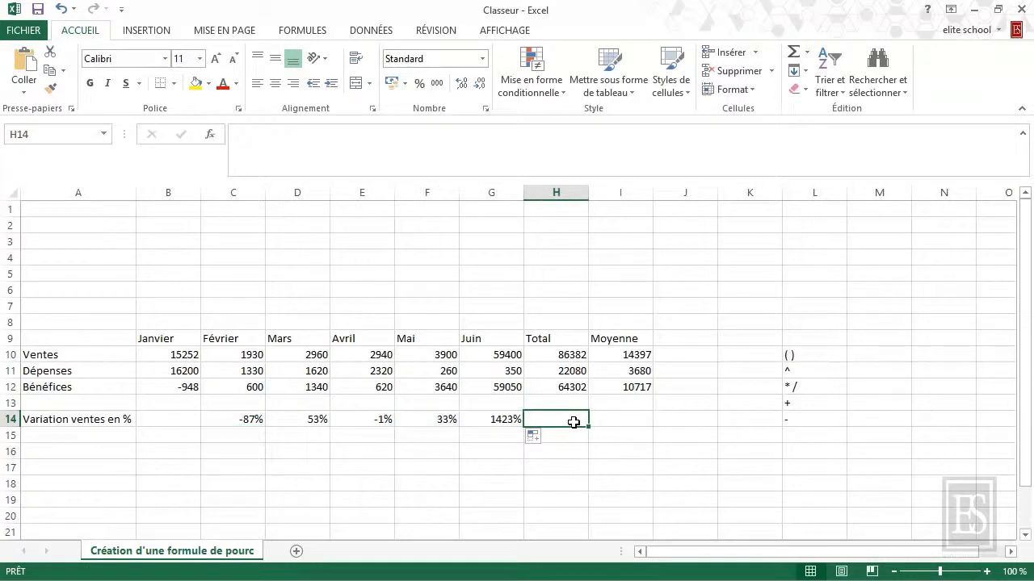